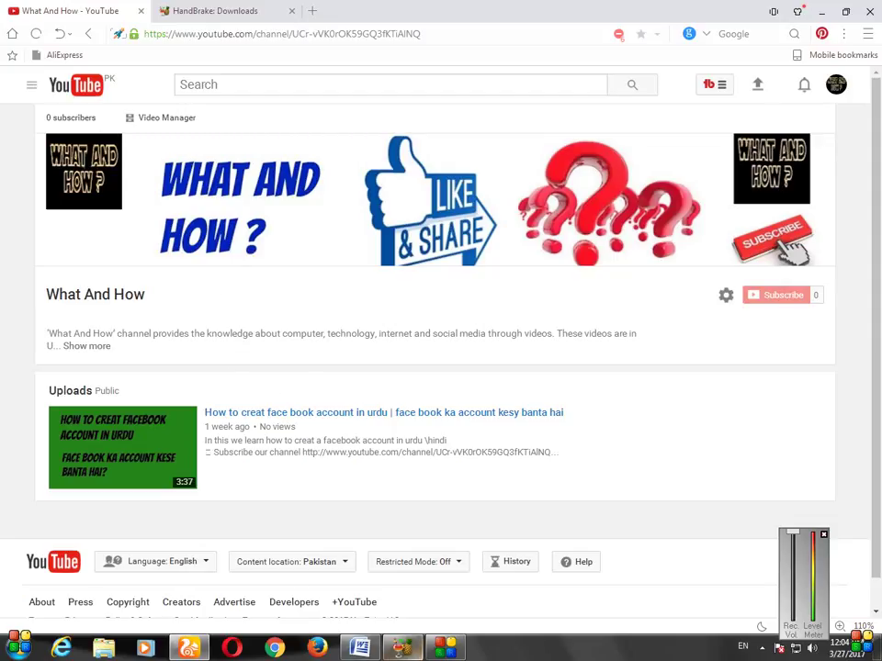
- Bring up the Windows 64-bit download prompt on the HandBrake downloads page, dismiss it and minimize the browser
click(248, 11)
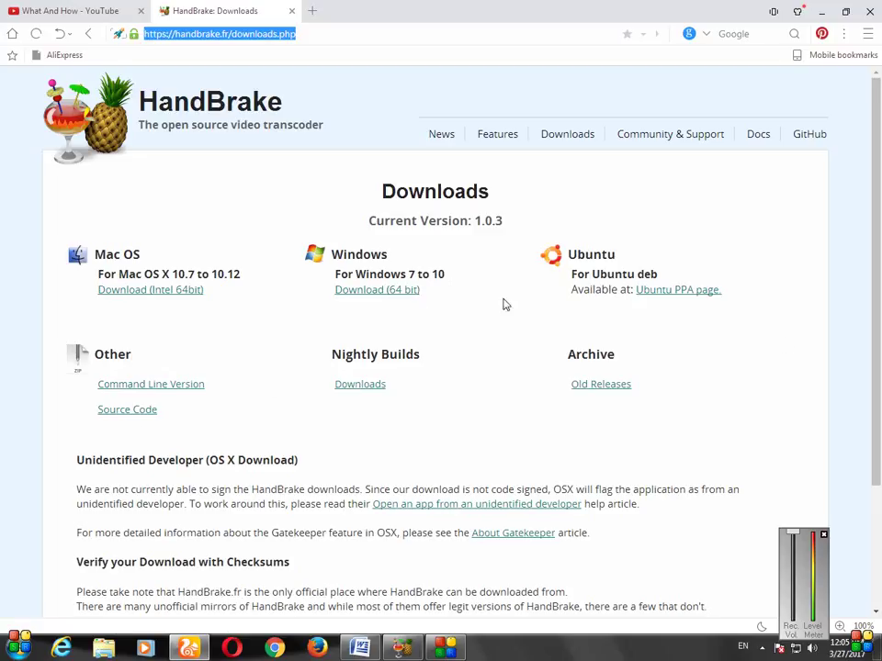
click(376, 292)
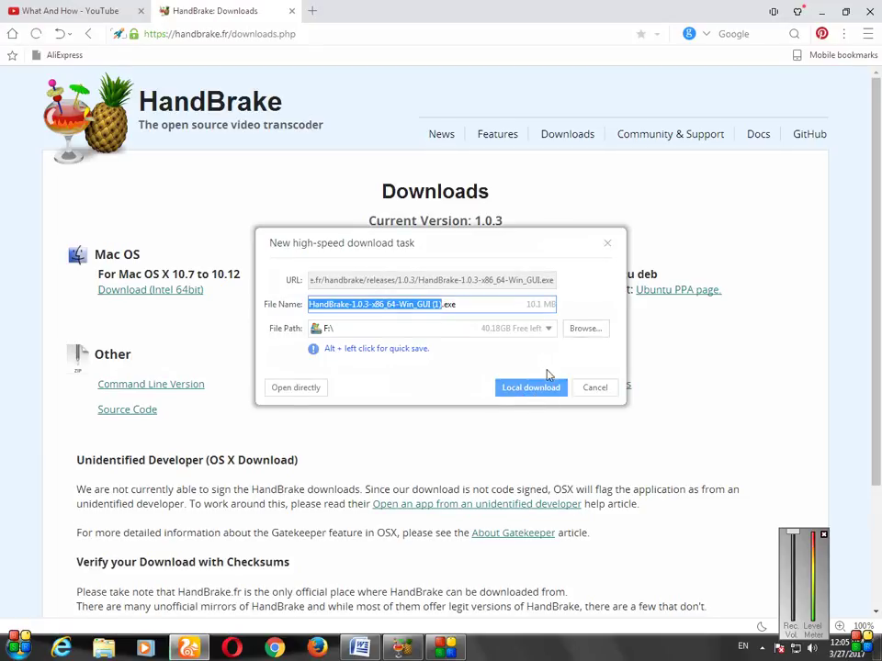
click(607, 246)
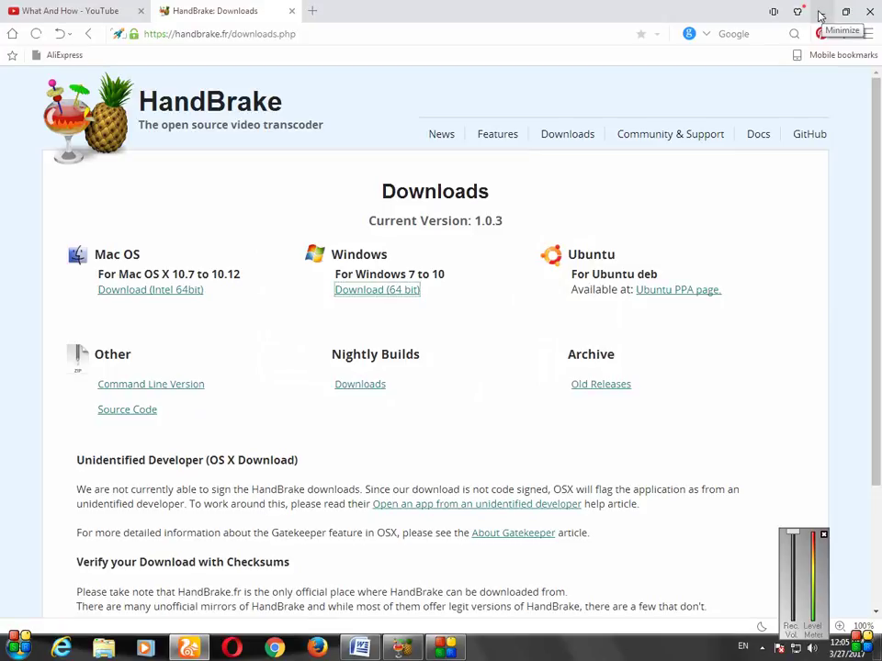
click(820, 15)
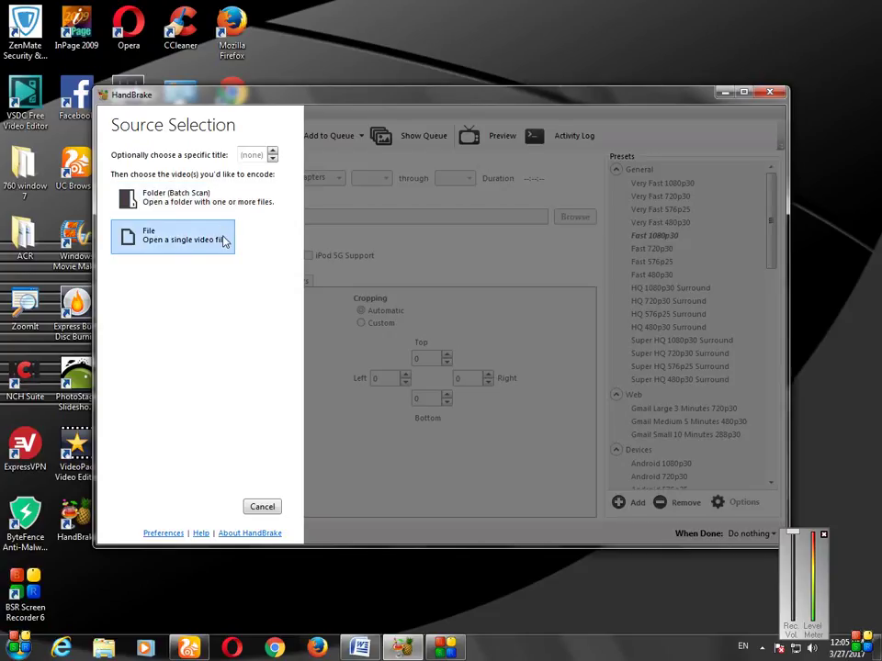
- Load the single video file Introw from Local Disk (E:) as the encoding source
click(192, 243)
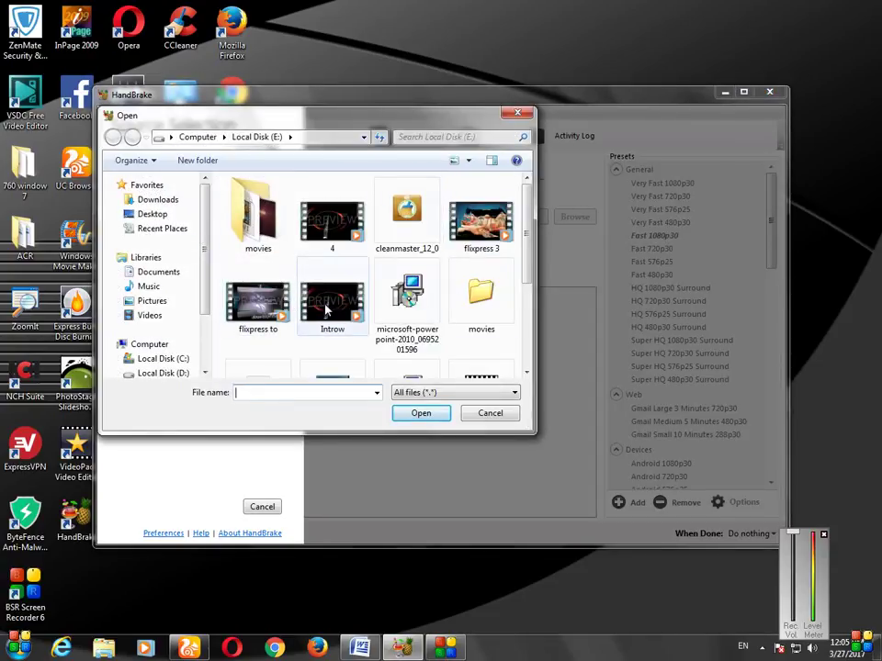
click(327, 313)
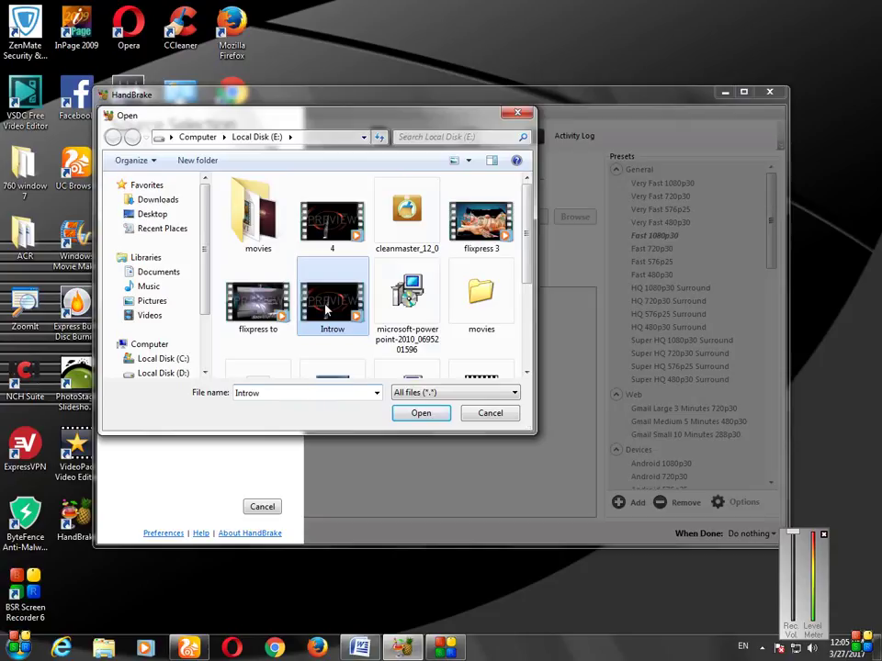
click(421, 414)
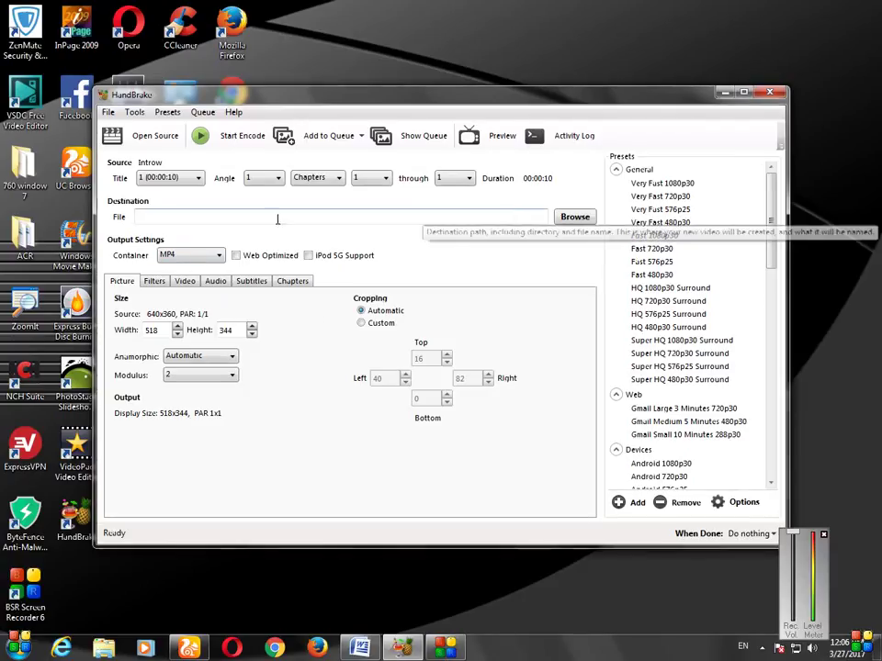
- Set the output destination to E:\5.mp4 and enable Web Optimized
click(573, 218)
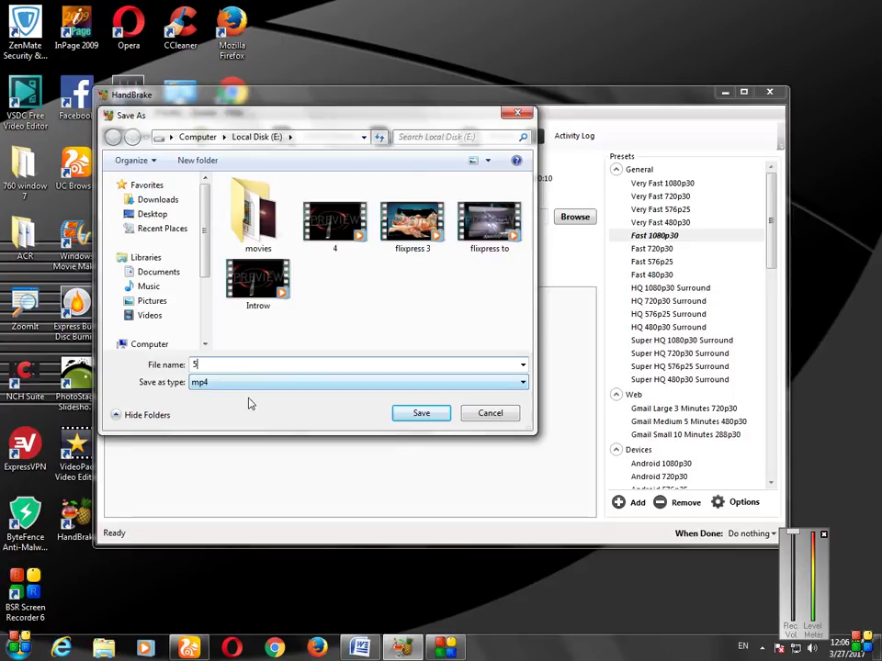
click(431, 416)
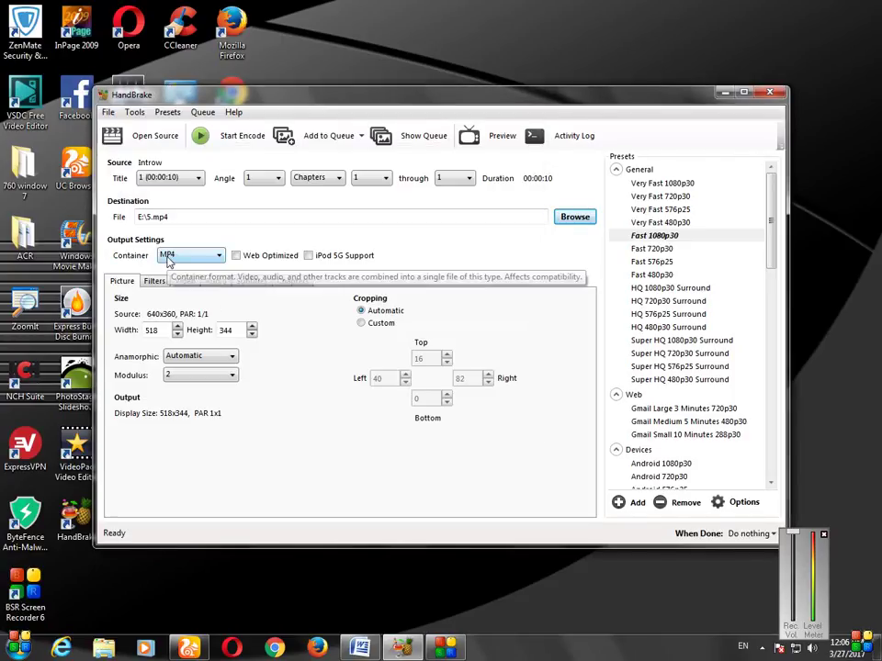
click(236, 256)
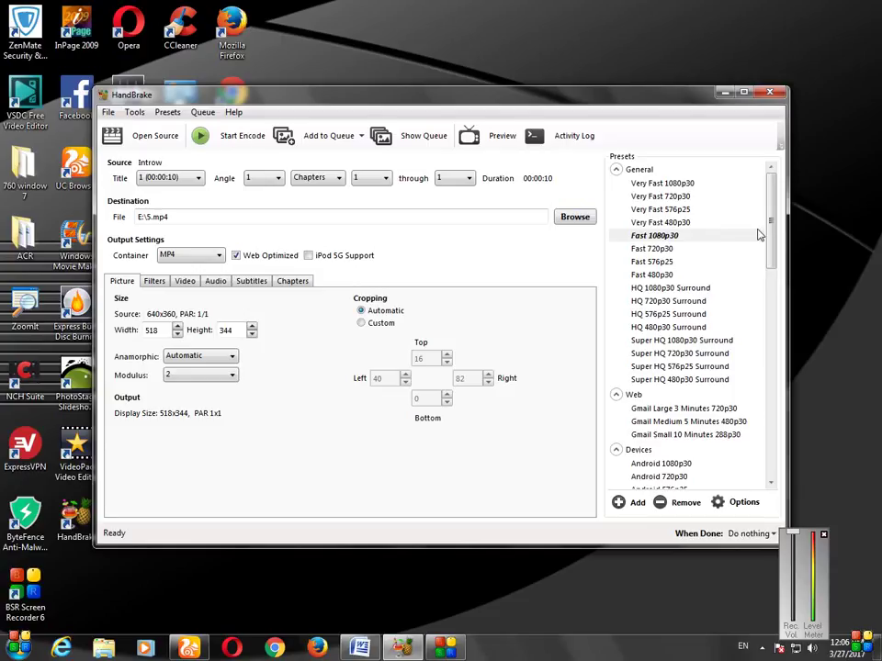
- Apply the Android 1080p30 preset from the Devices group
drag(773, 232, 765, 301)
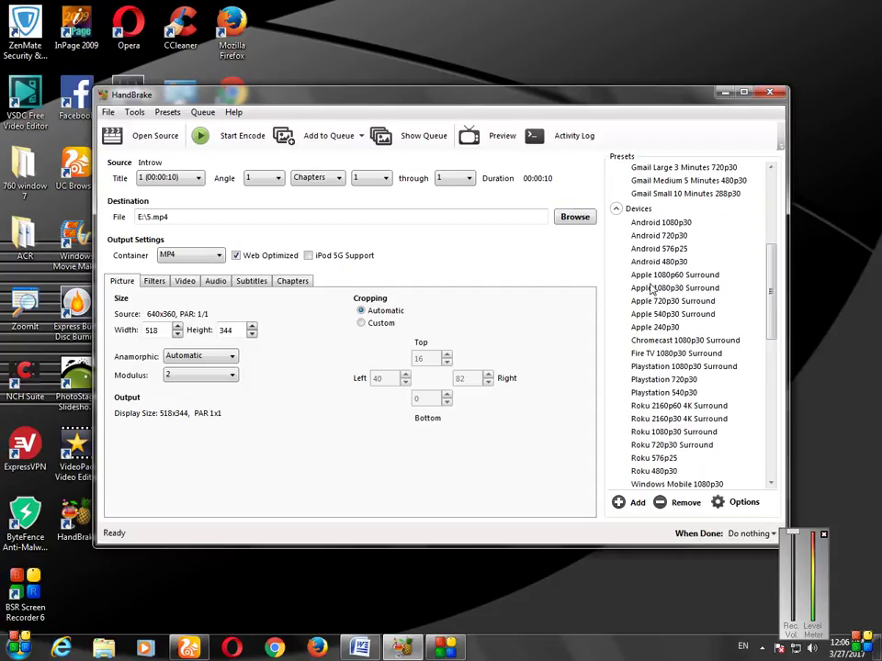
scroll(650, 294, down, 3)
scroll(650, 294, down, 3)
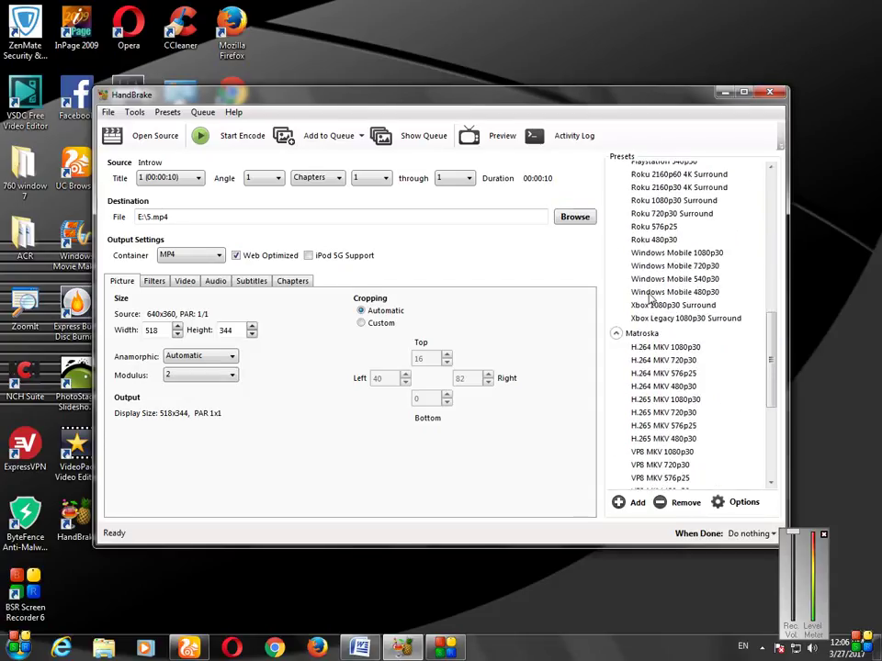
scroll(650, 295, up, 2)
scroll(650, 296, up, 5)
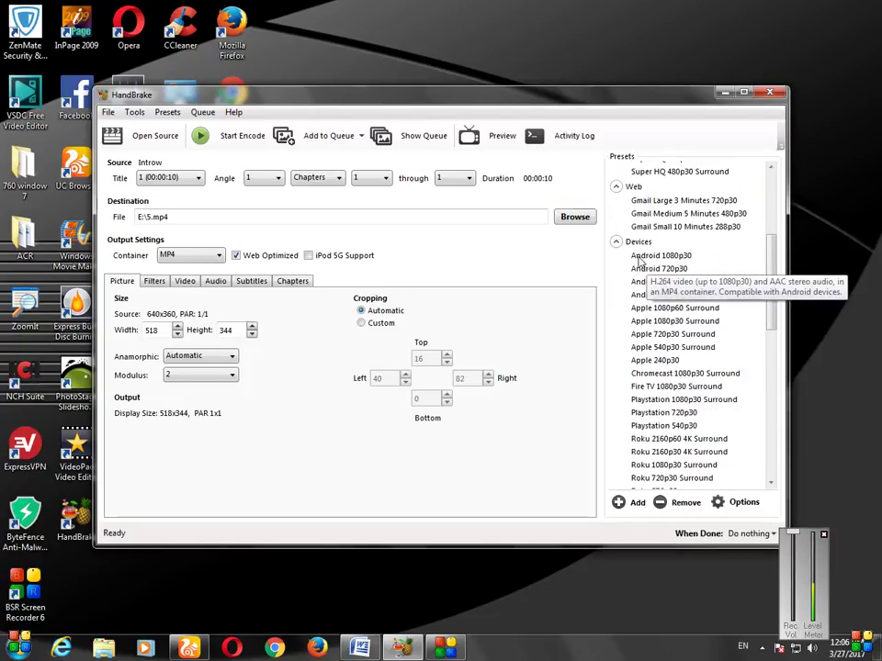
click(658, 256)
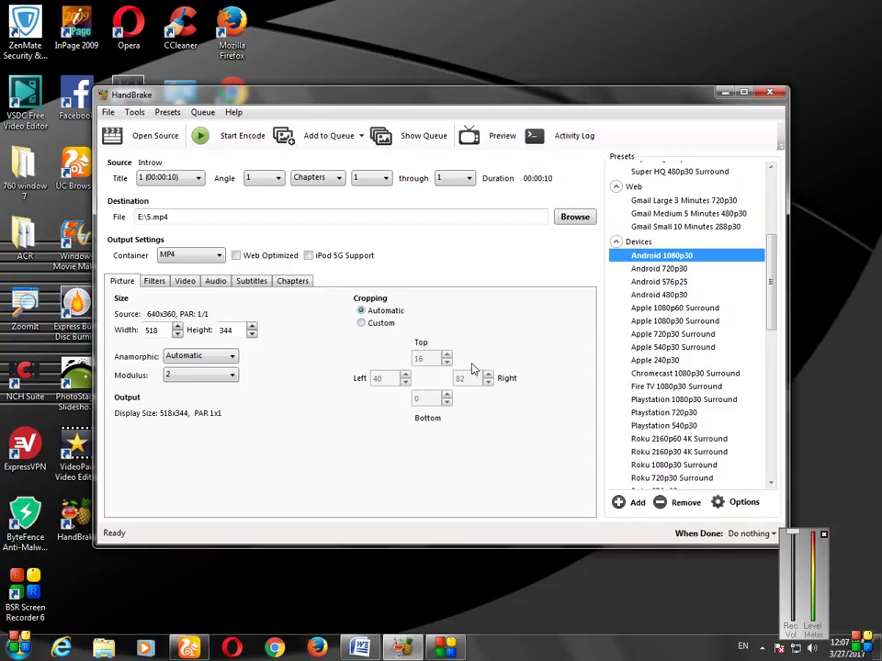
- Switch the picture to custom cropping and set the top, left and right crop values to 0
click(361, 324)
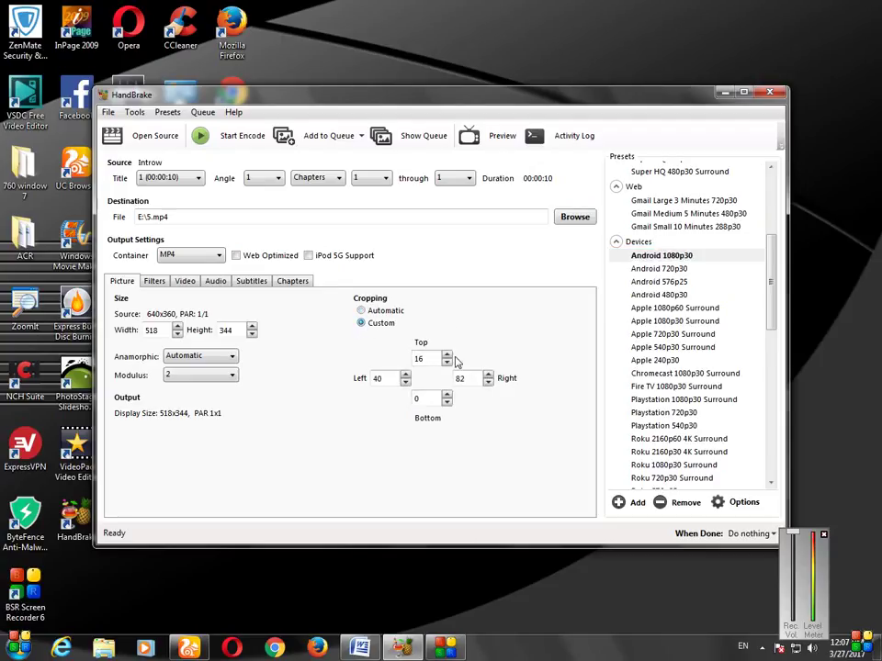
double_click(427, 359)
text(0)
double_click(382, 381)
text(0)
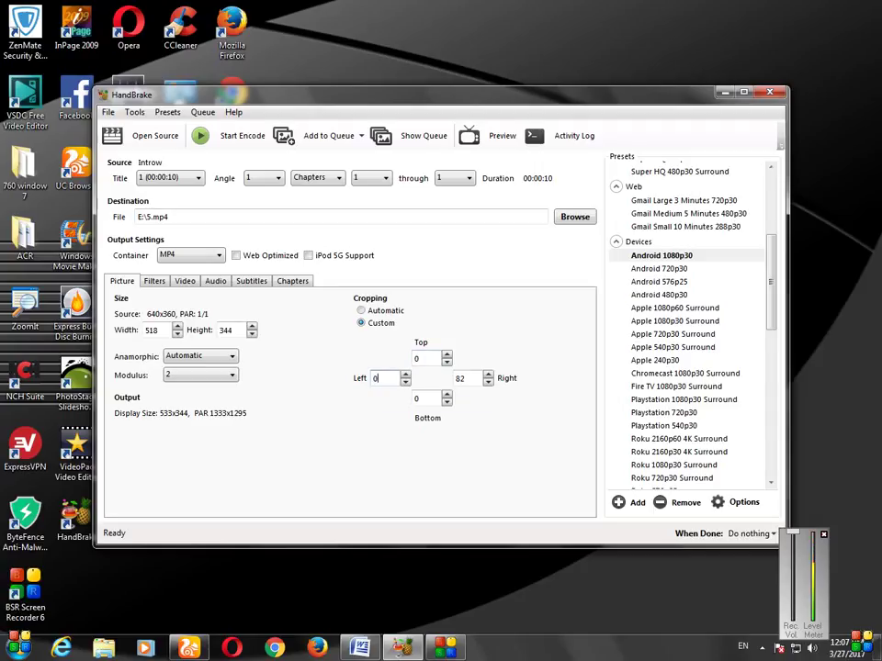
double_click(472, 380)
text(0)
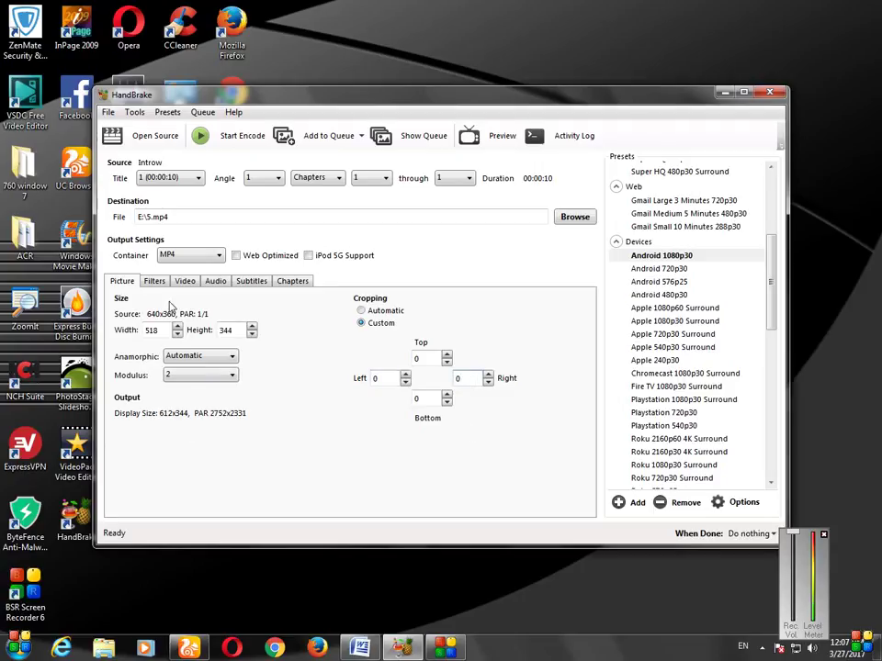
- Check the audio track settings, encode the video, and close HandBrake once the queue is finished
click(215, 282)
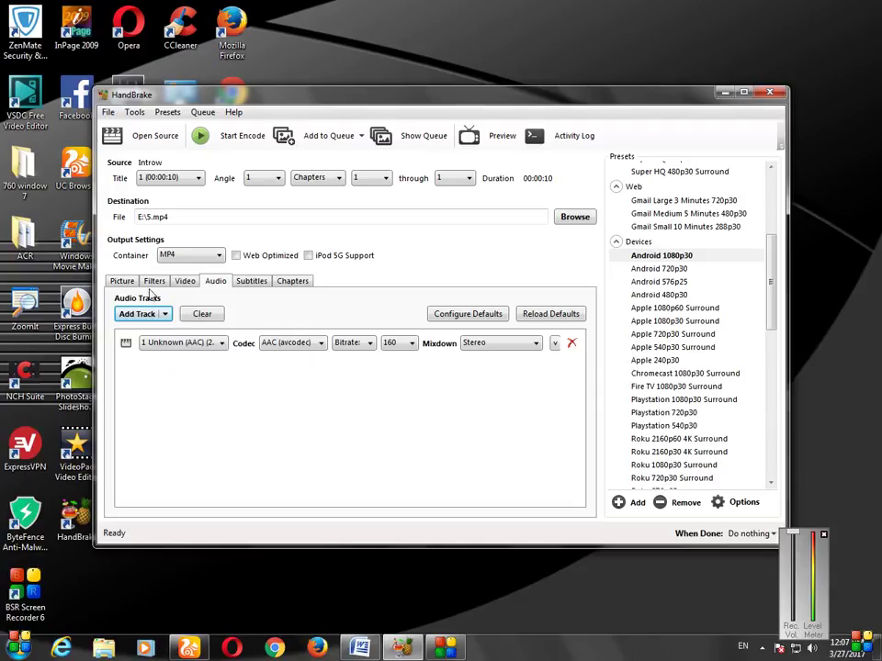
click(225, 142)
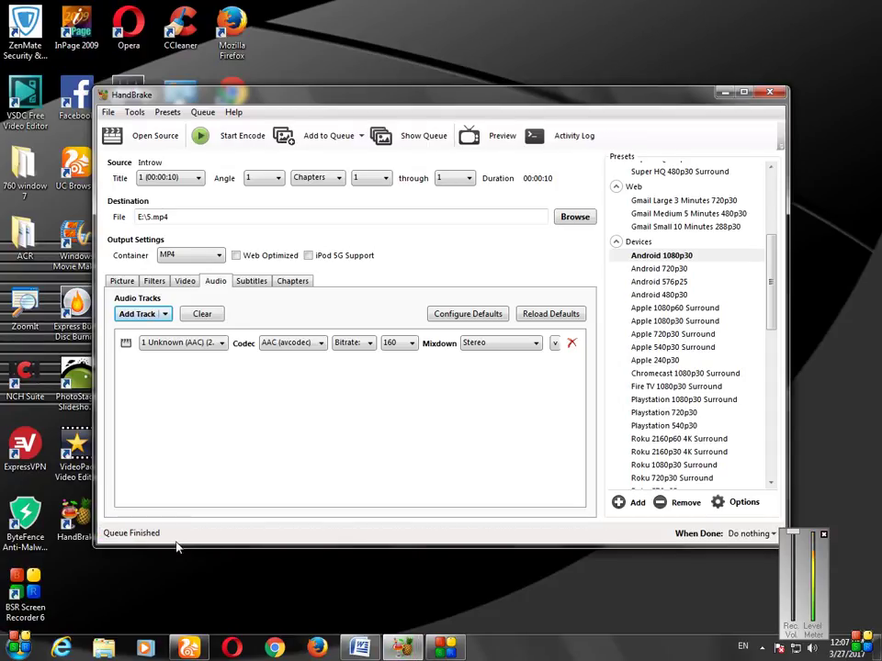
click(768, 95)
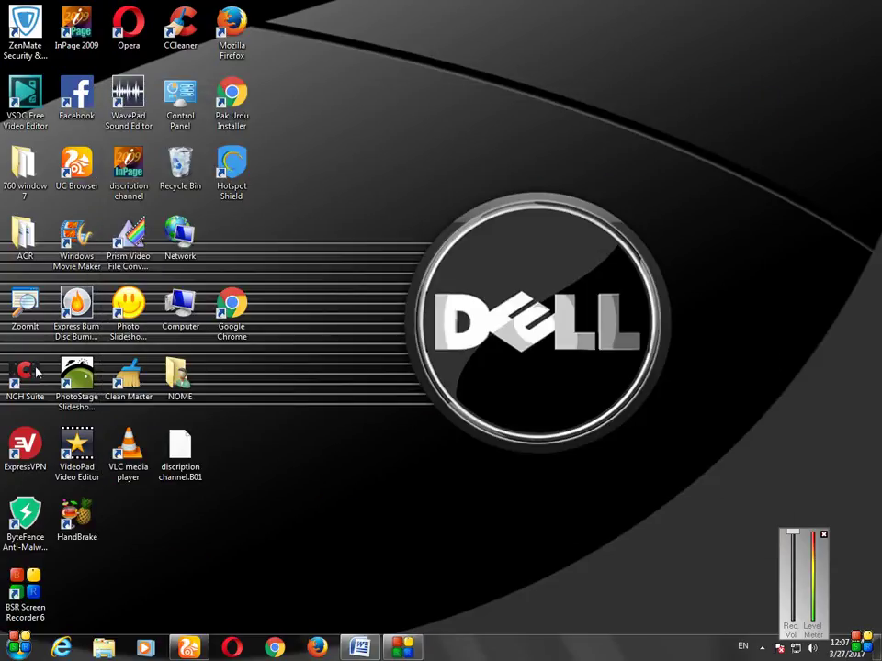
- Browse to Local Disk (E:) in the file explorer to find the encoded video
double_click(184, 315)
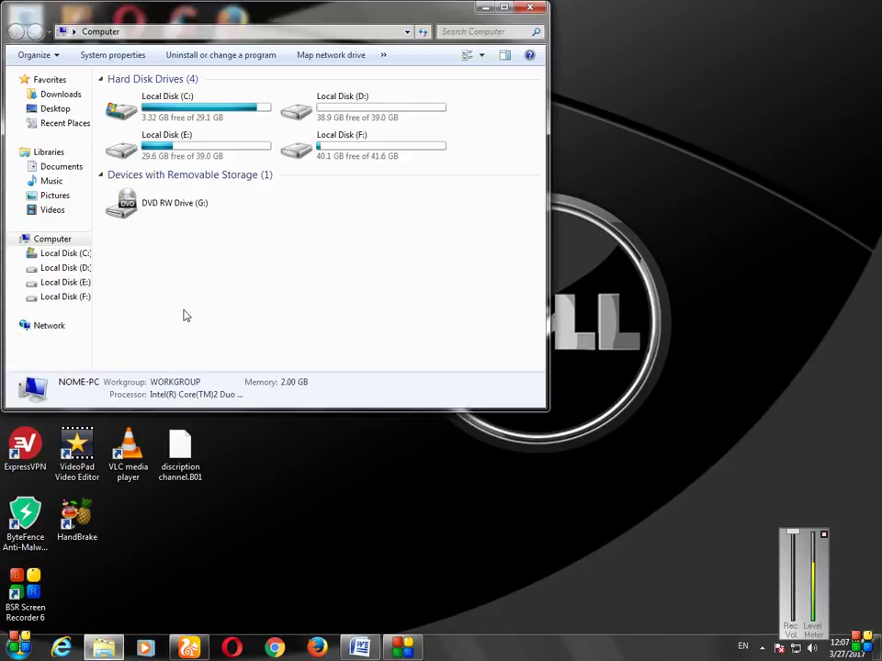
click(373, 155)
double_click(373, 155)
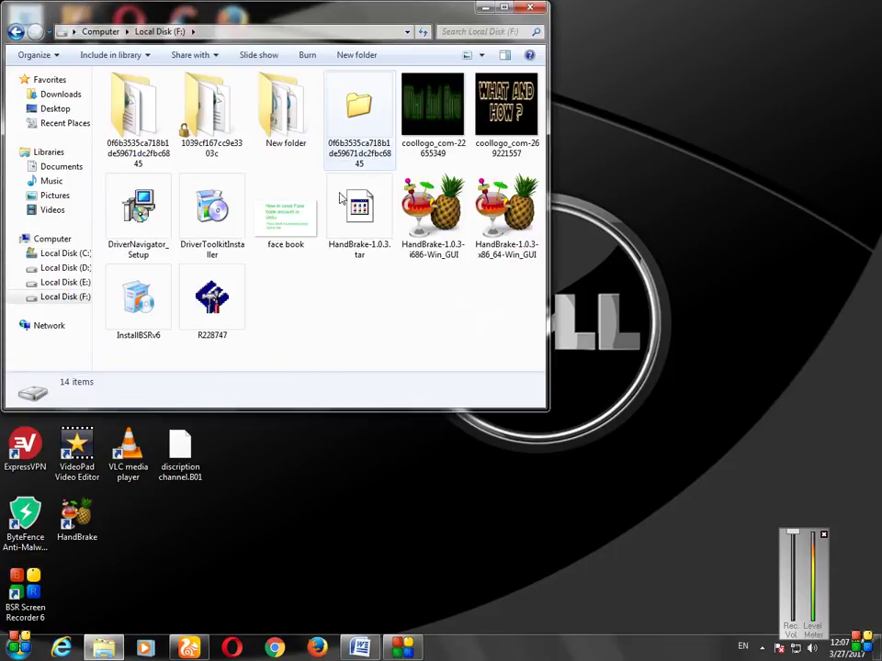
click(64, 282)
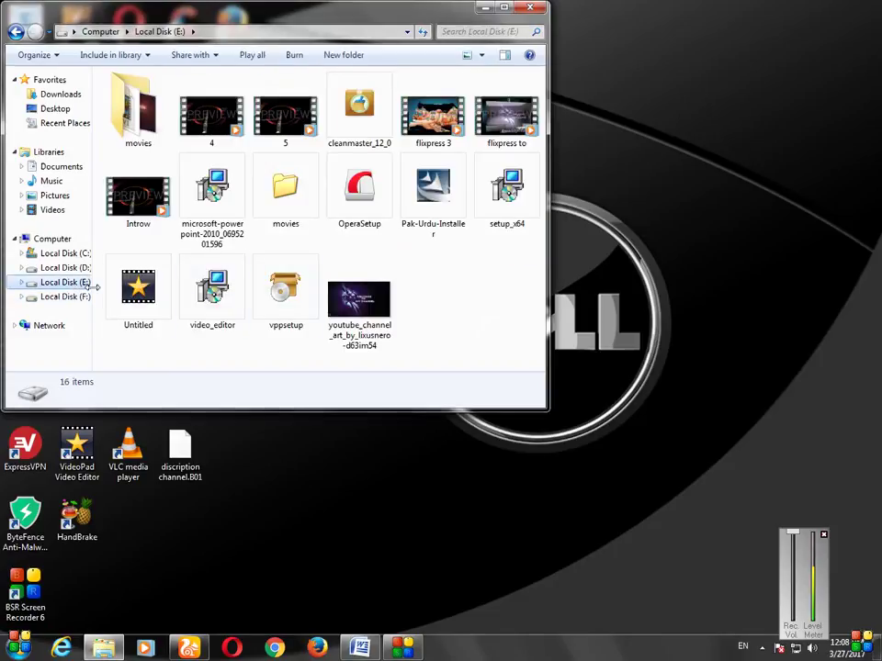
- Play the encoded video 5 to check it, and close the player
click(287, 119)
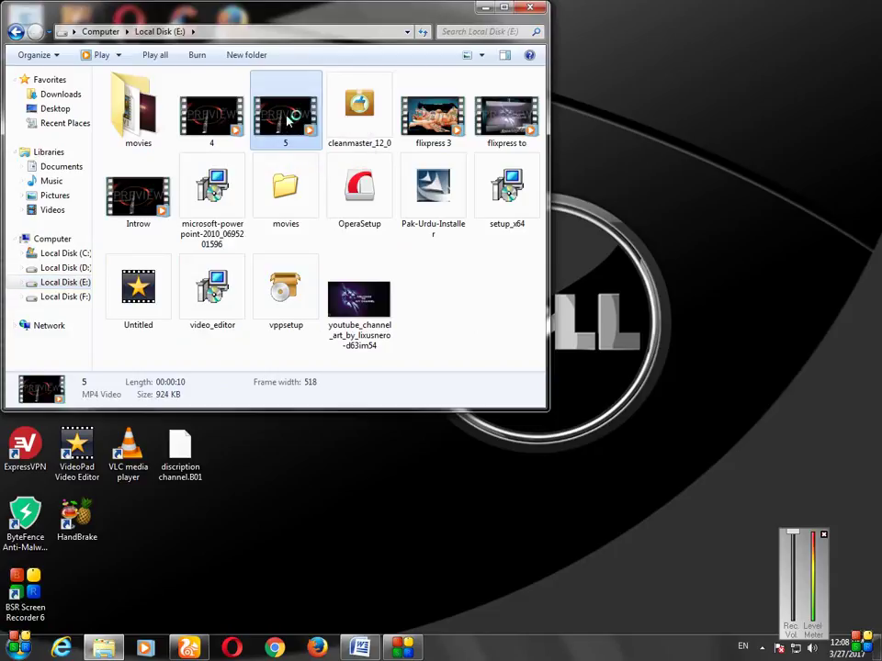
double_click(287, 117)
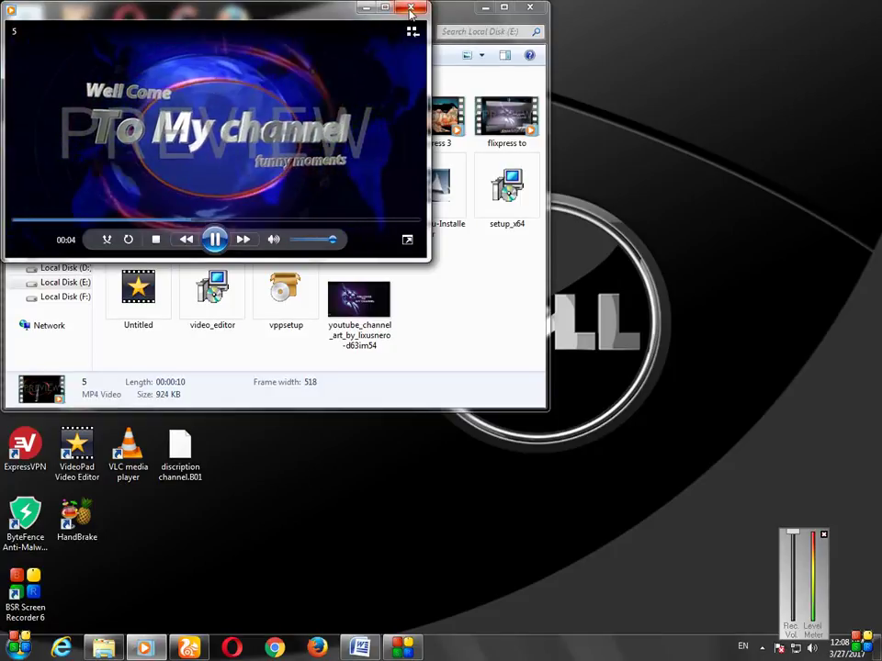
click(410, 9)
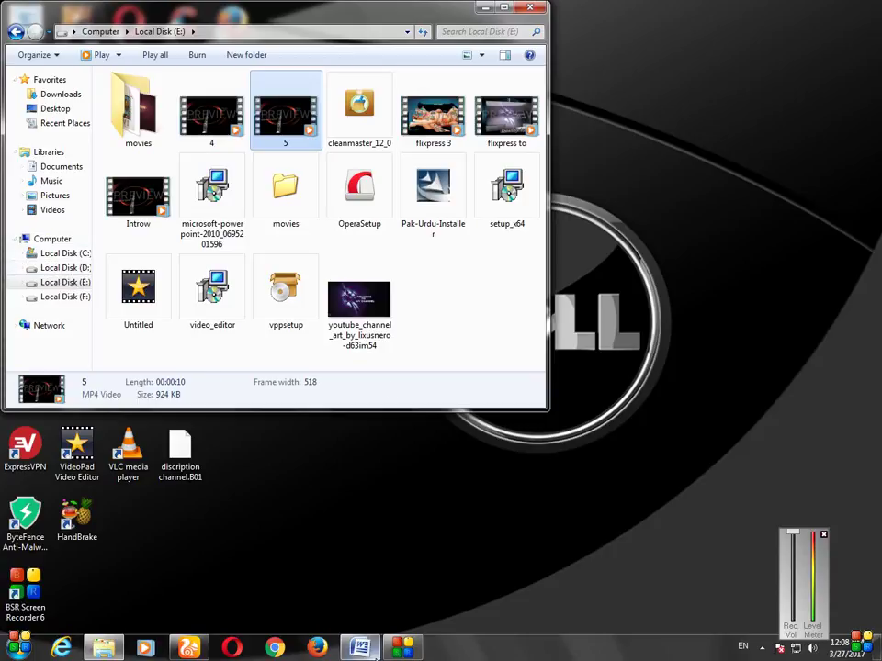
mouse_move(403, 650)
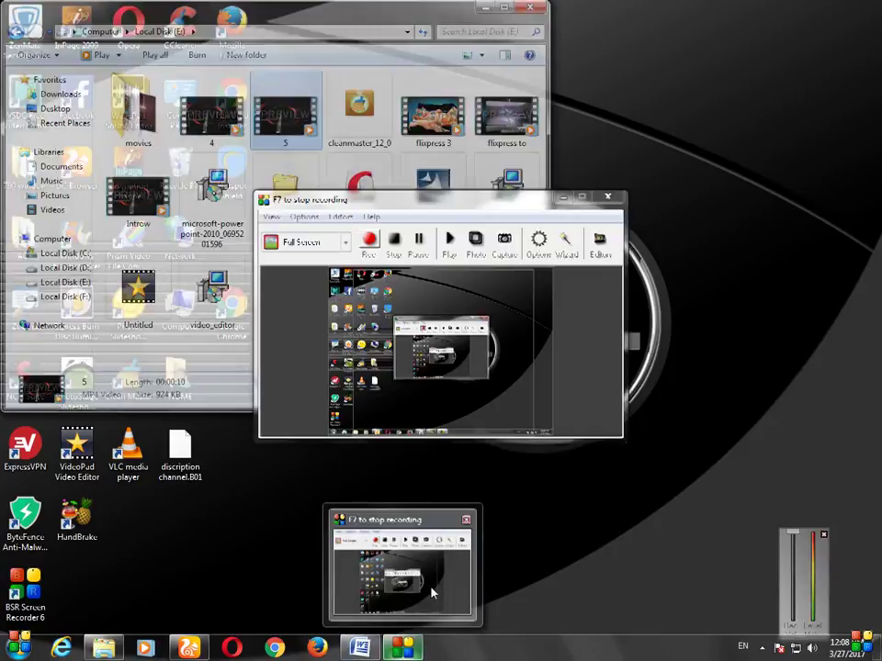
click(431, 589)
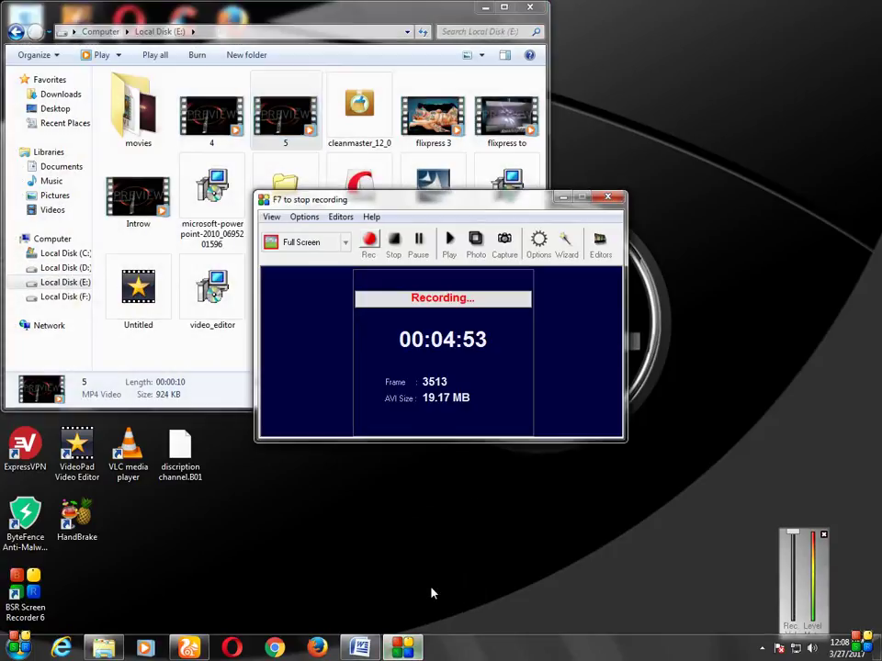